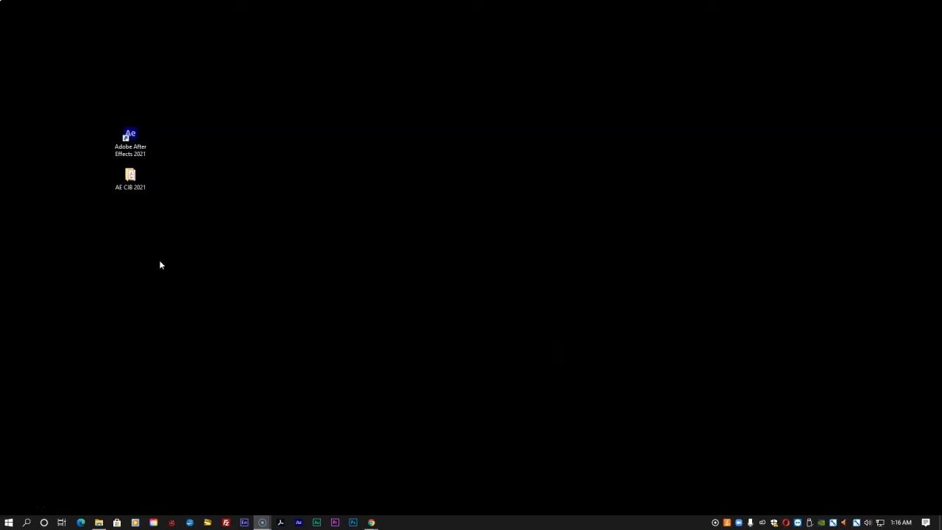
# - Launch Adobe After Effects 2021, agree to delete the preferences file, dismiss the feature introduction and create a new project
pyautogui.doubleClick(137, 145)
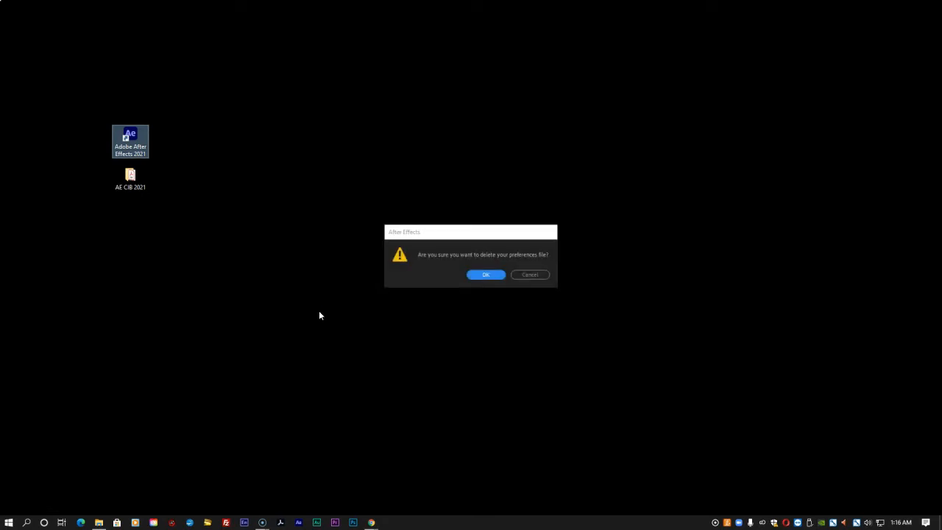
pyautogui.click(499, 275)
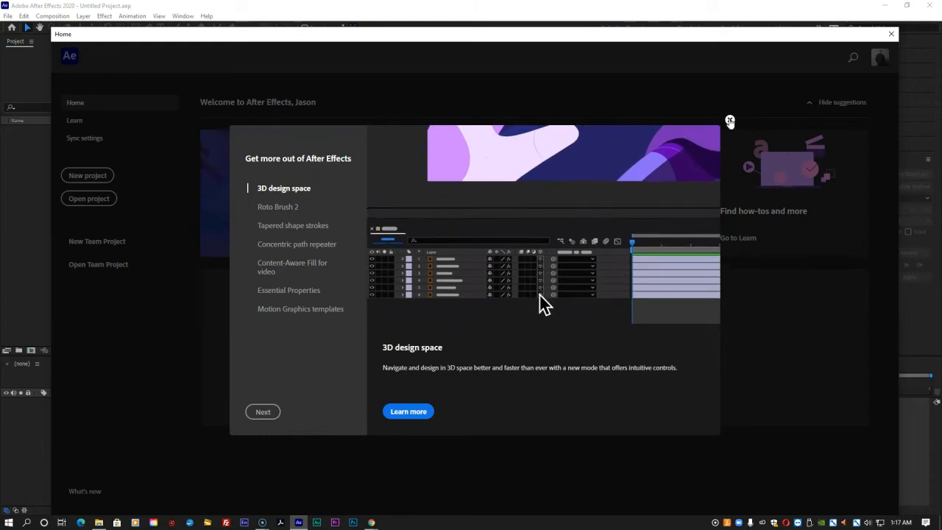
pyautogui.click(729, 120)
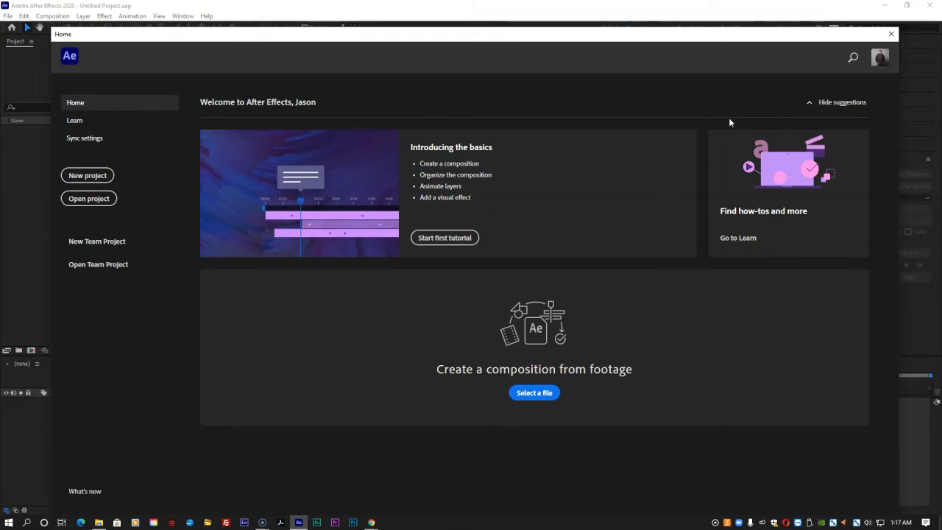
pyautogui.click(88, 176)
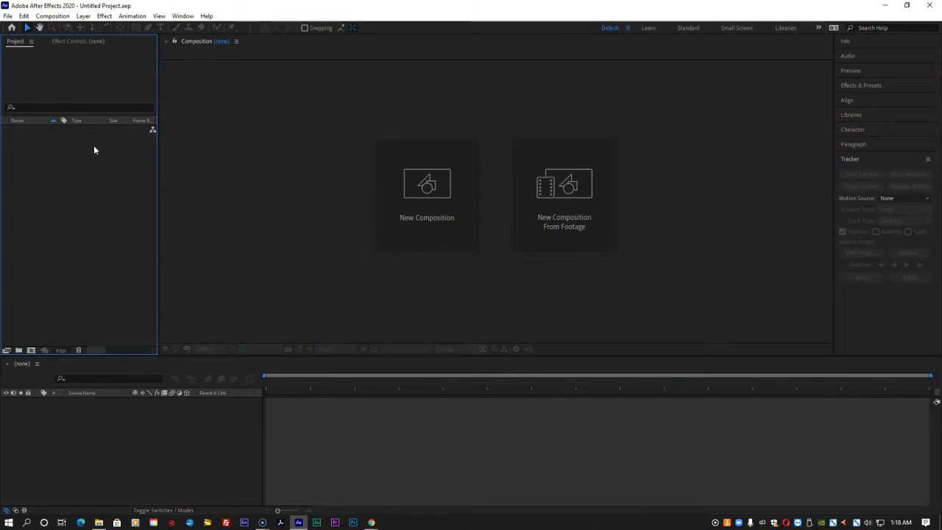
# - Import movement.mp3 and swimming_dog.mp4 together from the Desktop folder AE CIB 2021 > Lessons > Lesson01 > Assets
pyautogui.click(7, 17)
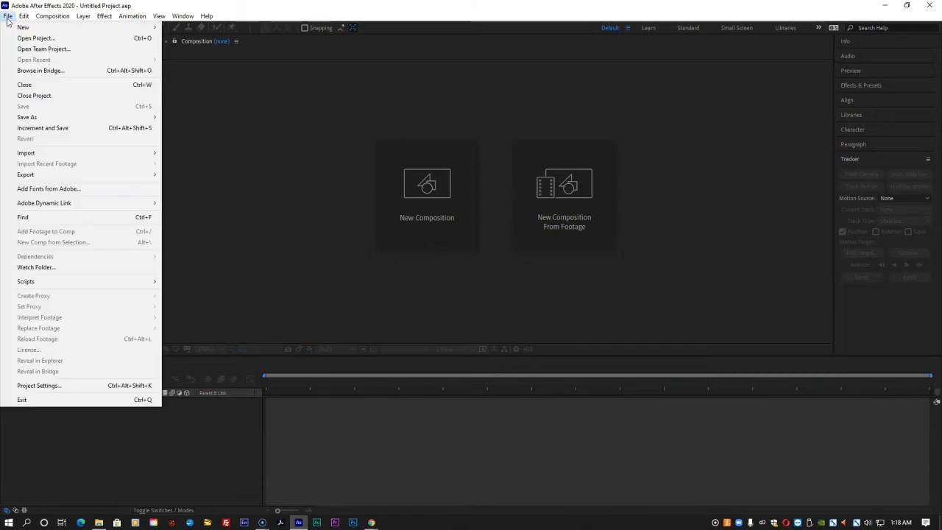
pyautogui.moveTo(47, 152)
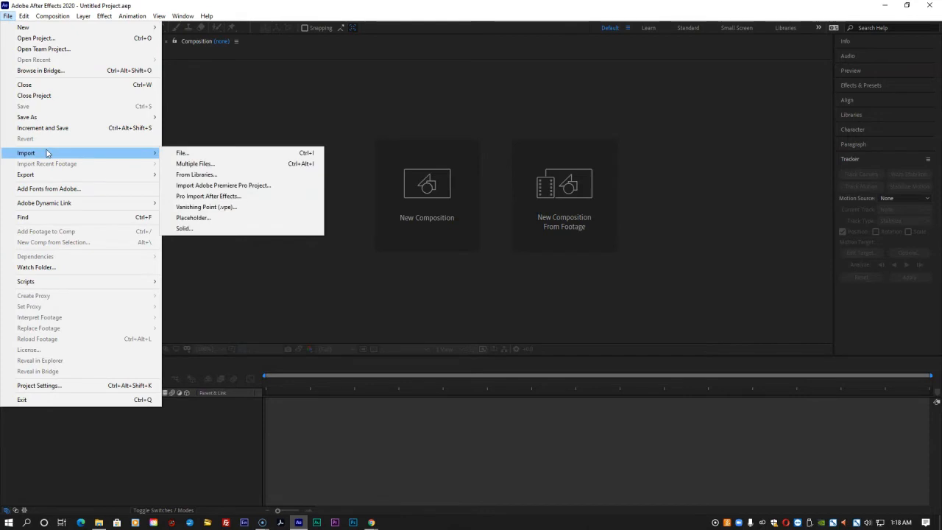
pyautogui.click(181, 153)
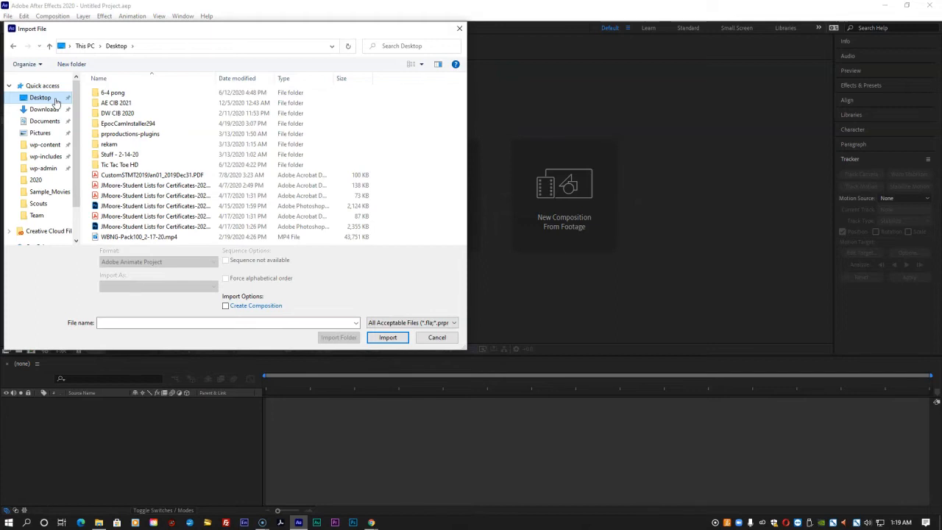
pyautogui.doubleClick(116, 102)
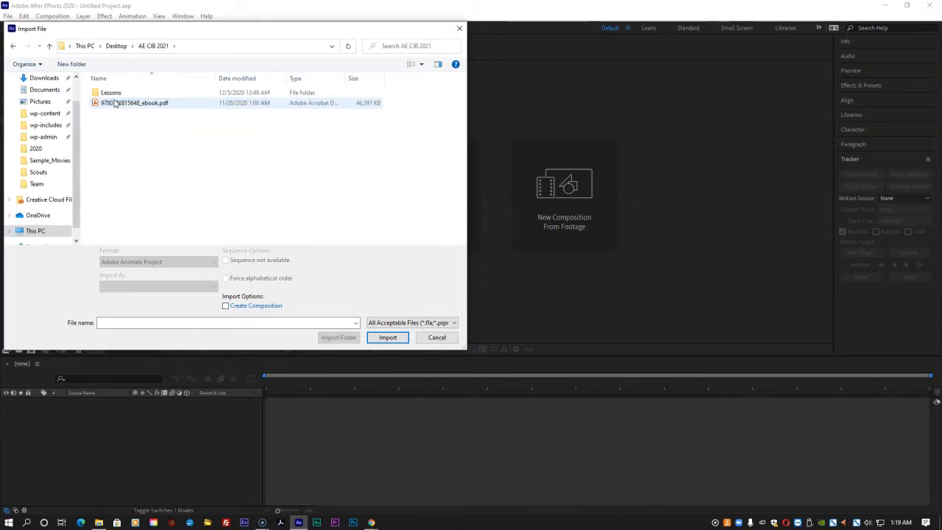
pyautogui.doubleClick(112, 93)
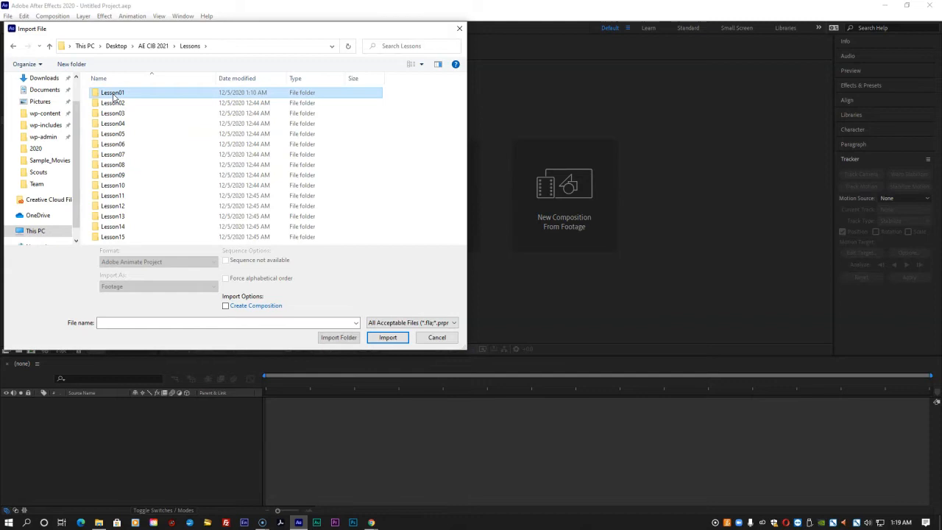
pyautogui.doubleClick(113, 93)
pyautogui.doubleClick(113, 93)
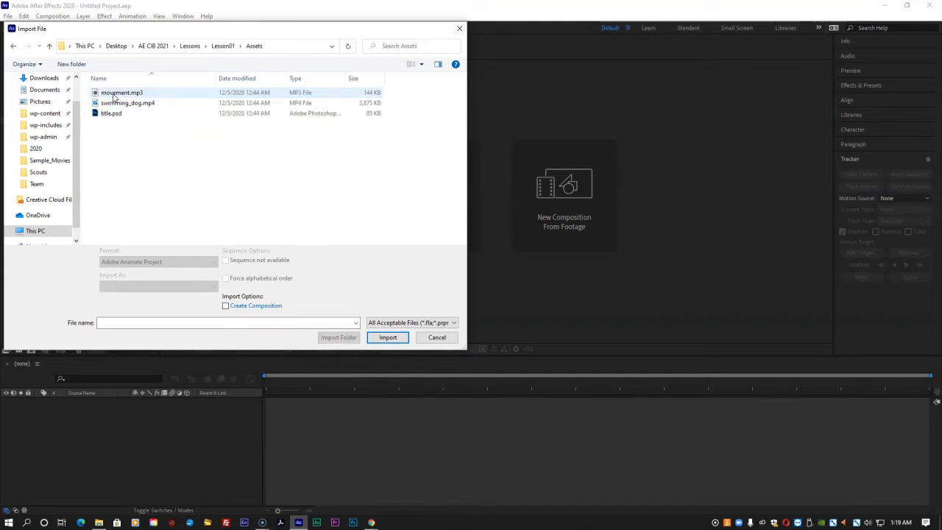
pyautogui.click(121, 96)
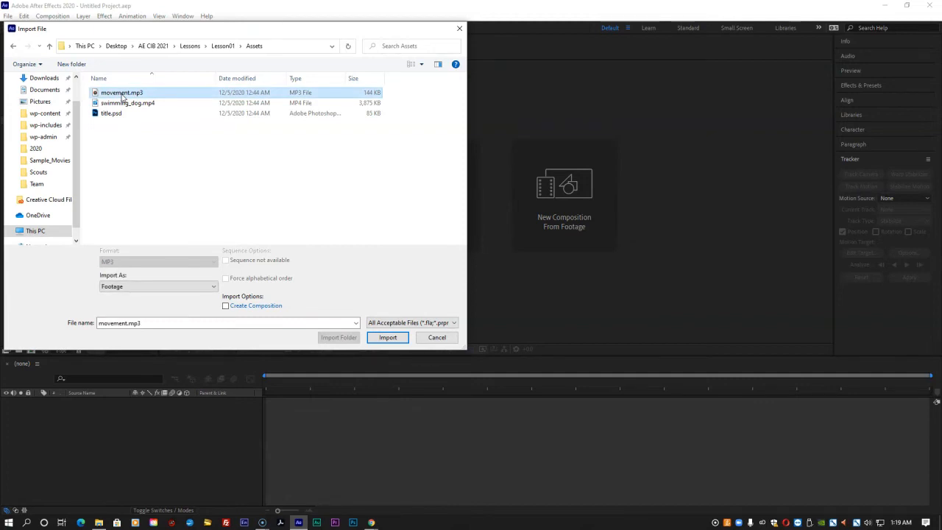
pyautogui.keyDown('ctrl'); pyautogui.click(125, 104); pyautogui.keyUp('ctrl')
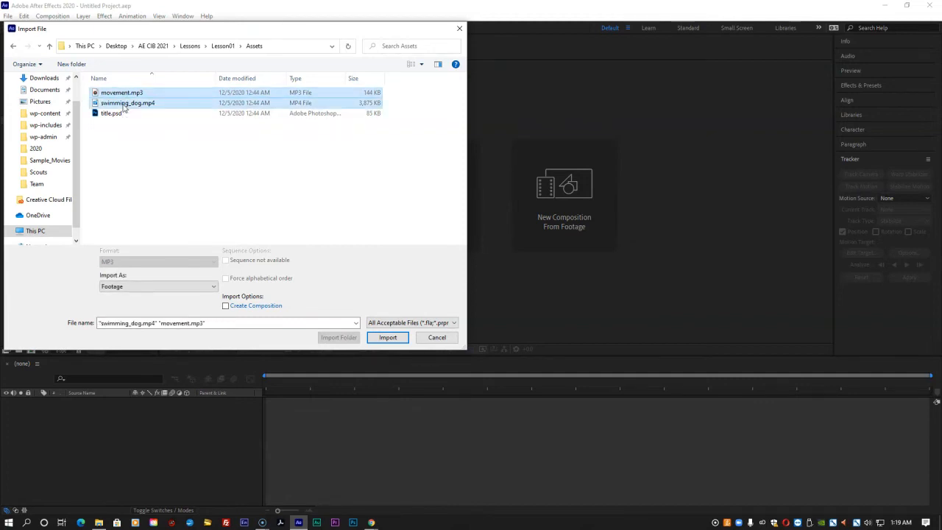
pyautogui.click(394, 340)
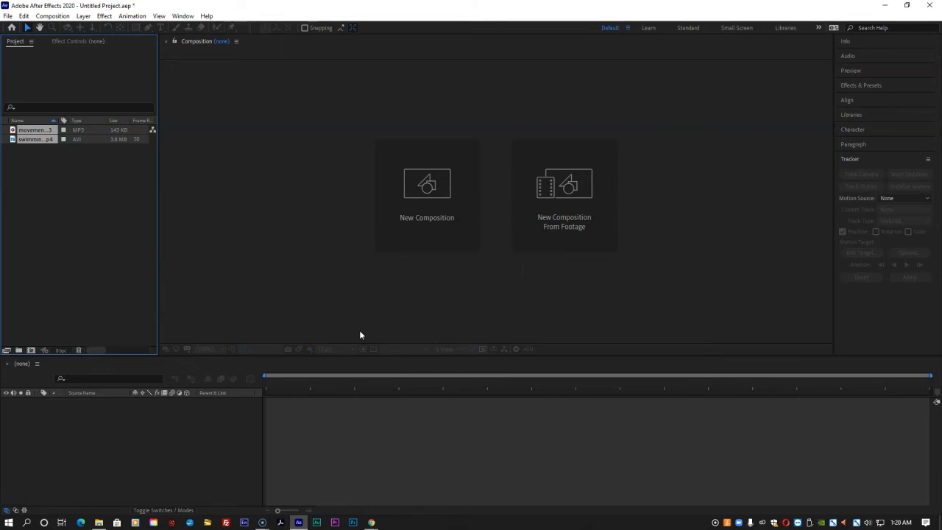
# - Import title.psd from the Assets folder as a Composition with Editable Layer Styles
pyautogui.doubleClick(92, 236)
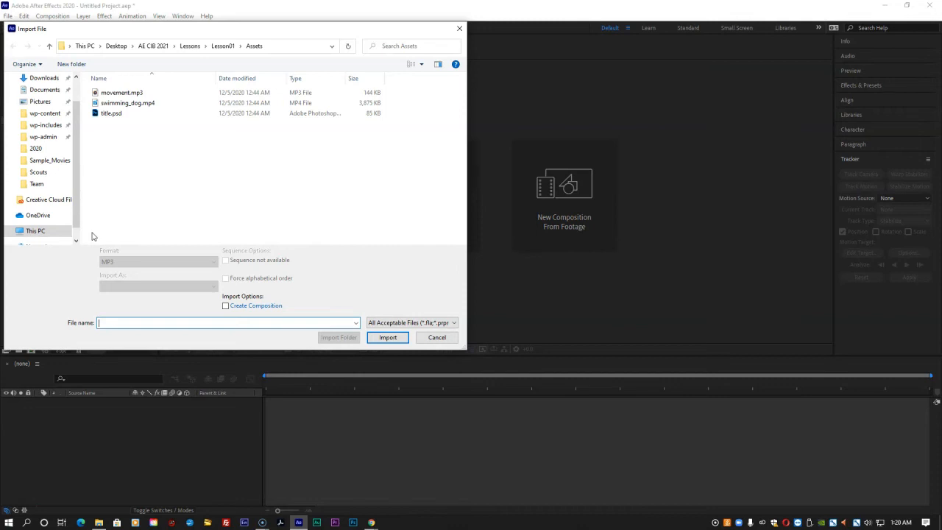
pyautogui.click(108, 116)
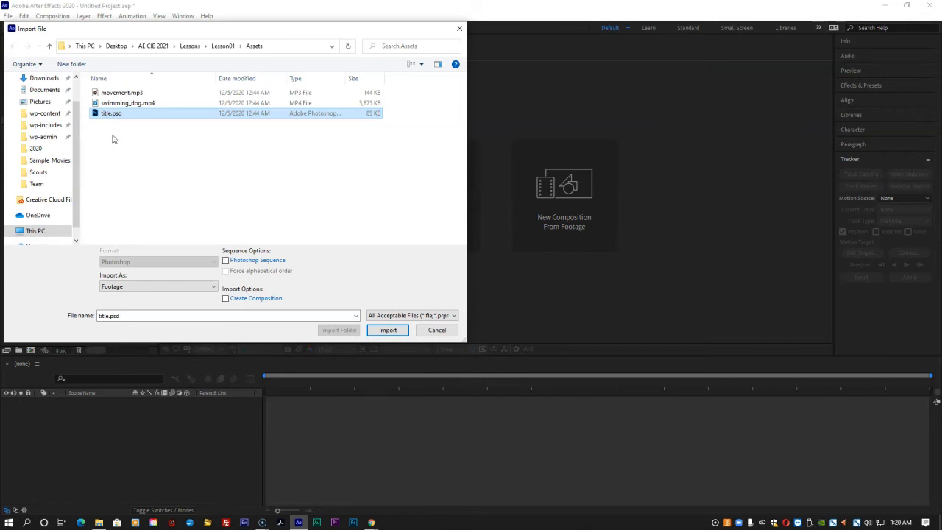
pyautogui.click(136, 287)
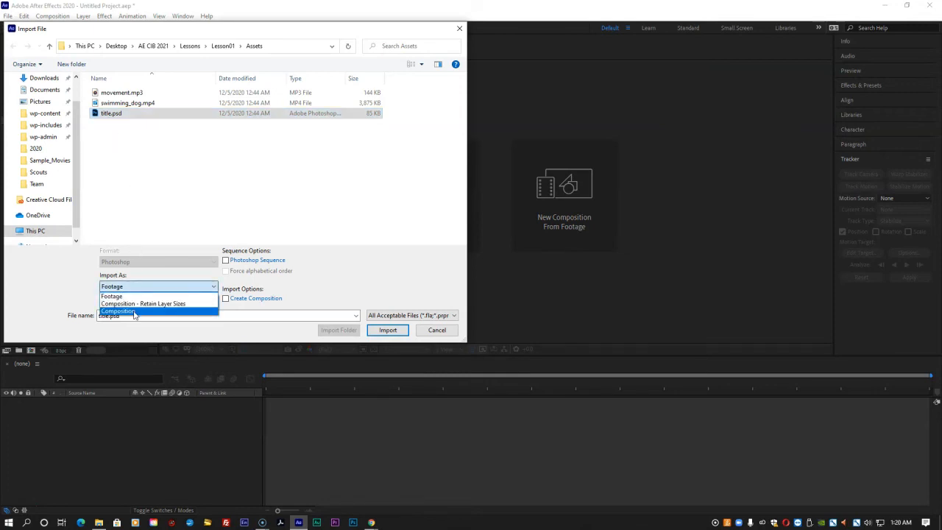
pyautogui.click(134, 312)
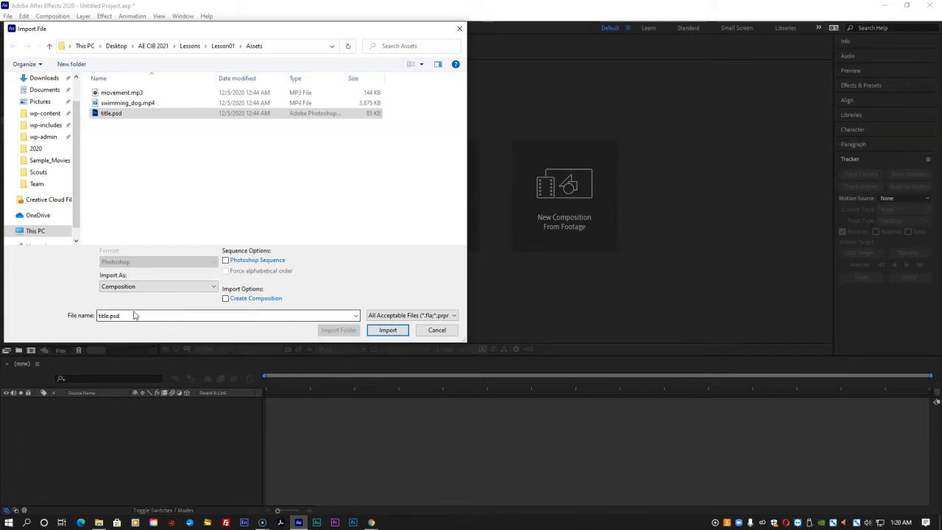
pyautogui.click(400, 335)
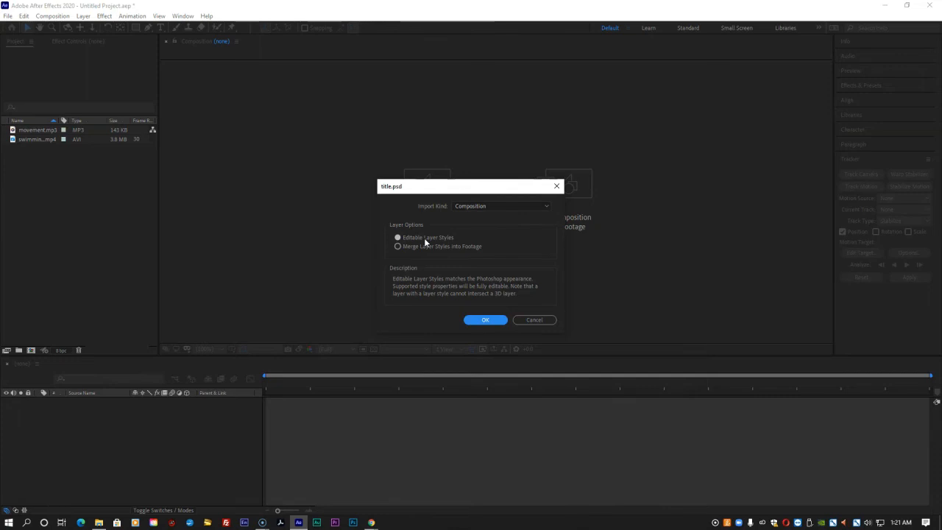
pyautogui.click(482, 320)
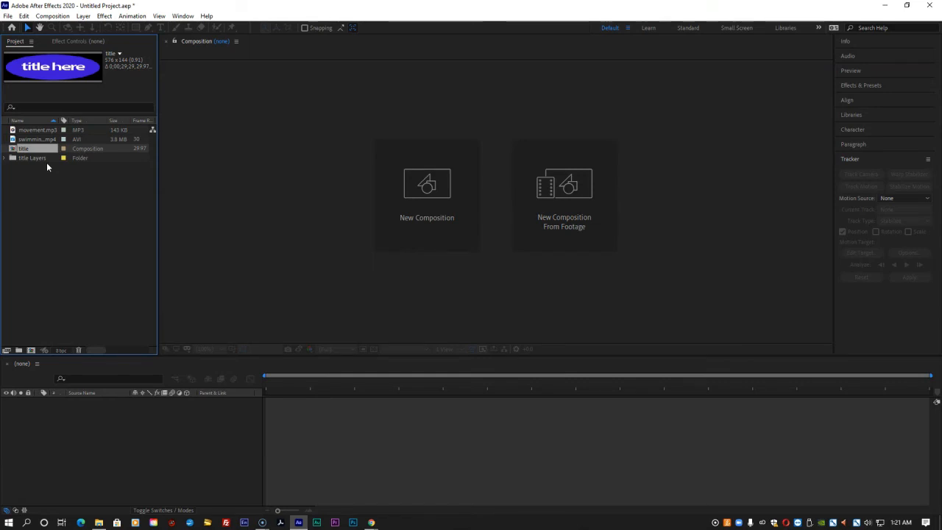
# - Inspect the previews and details of movement.mp3, swimming_dog.mp4 and the title composition in the project
pyautogui.click(38, 130)
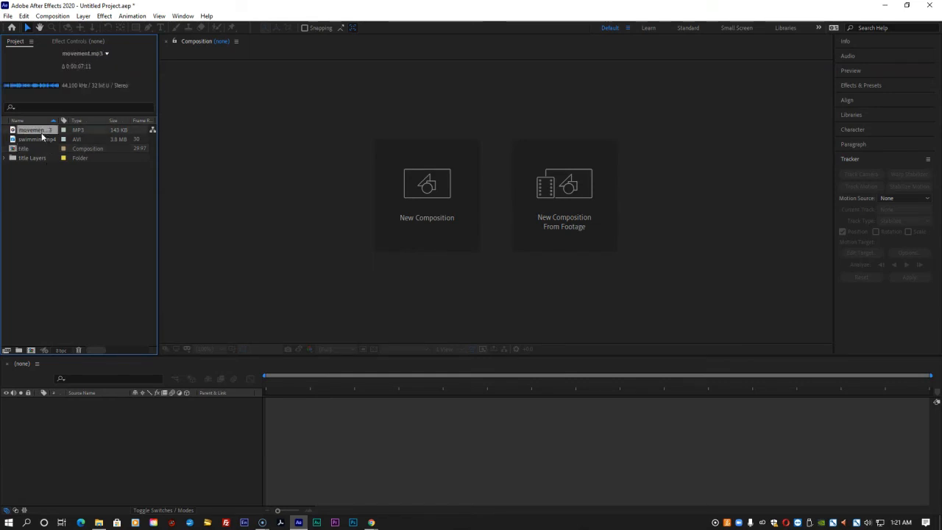
pyautogui.click(38, 140)
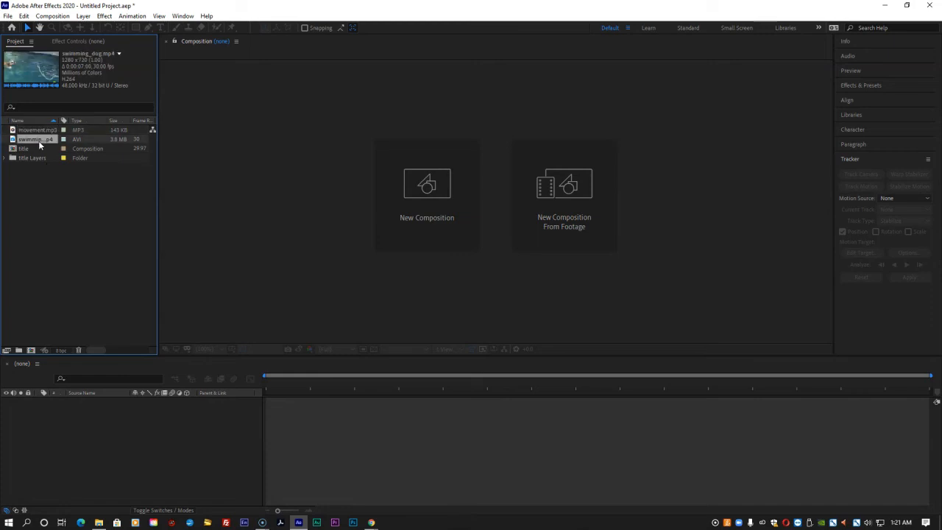
pyautogui.click(36, 146)
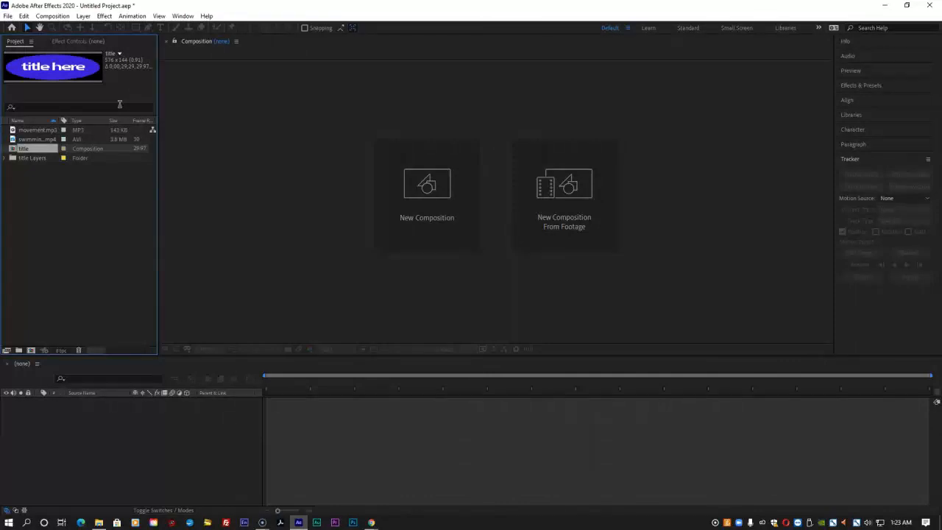
# - Start saving the project and choose the Desktop folder AE CIB 2021 > Lessons > Lesson01 > Finished_Project as its location
pyautogui.click(8, 16)
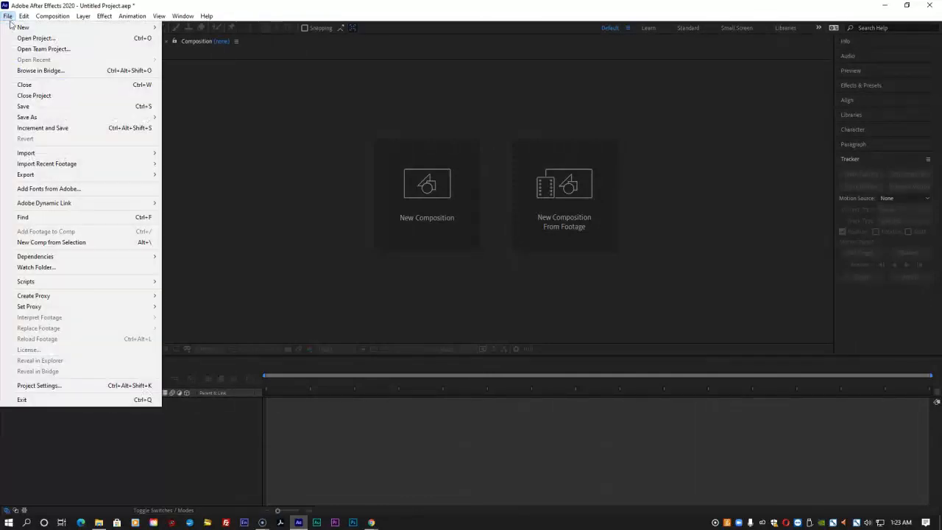
pyautogui.click(29, 106)
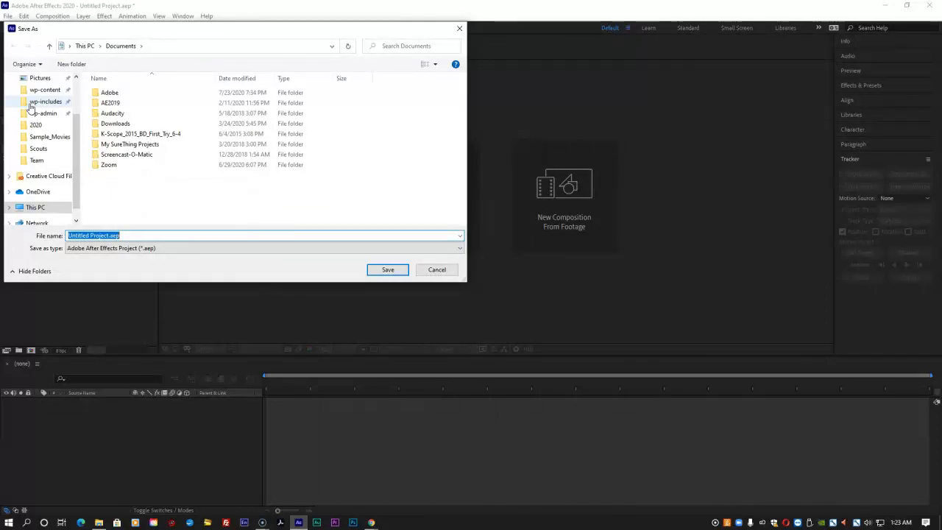
pyautogui.scroll(2, 66, 102)
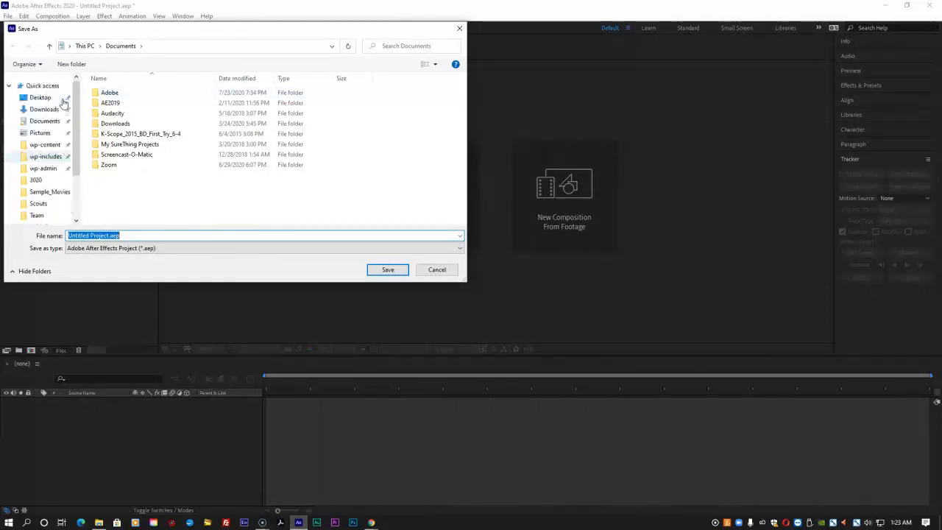
pyautogui.click(52, 97)
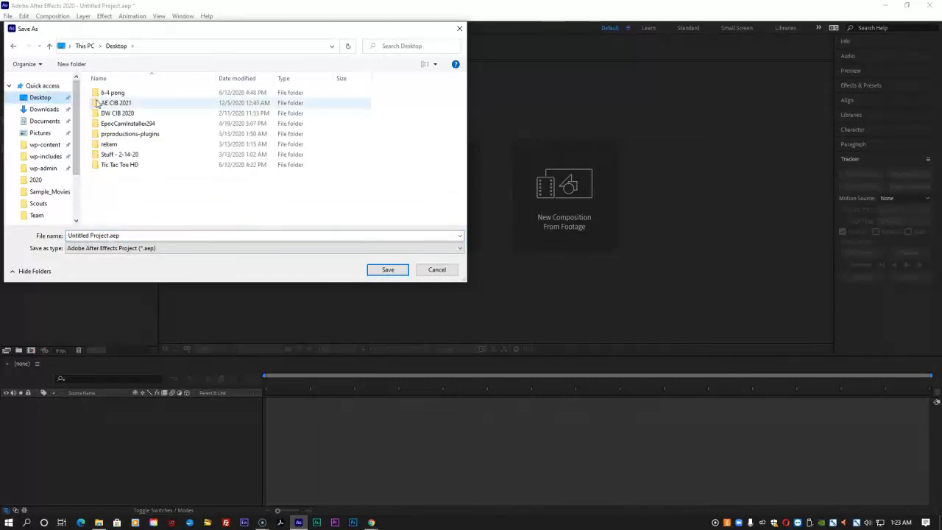
pyautogui.doubleClick(96, 103)
pyautogui.doubleClick(98, 93)
pyautogui.click(114, 95)
pyautogui.doubleClick(114, 96)
pyautogui.doubleClick(121, 114)
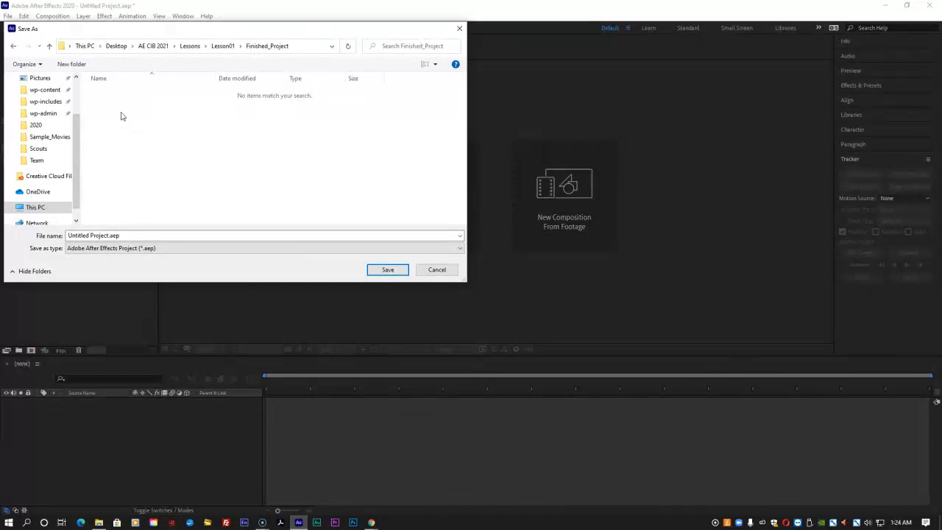
# - Name the project file Lesson01_Finished.aep and save it
pyautogui.click(136, 236)
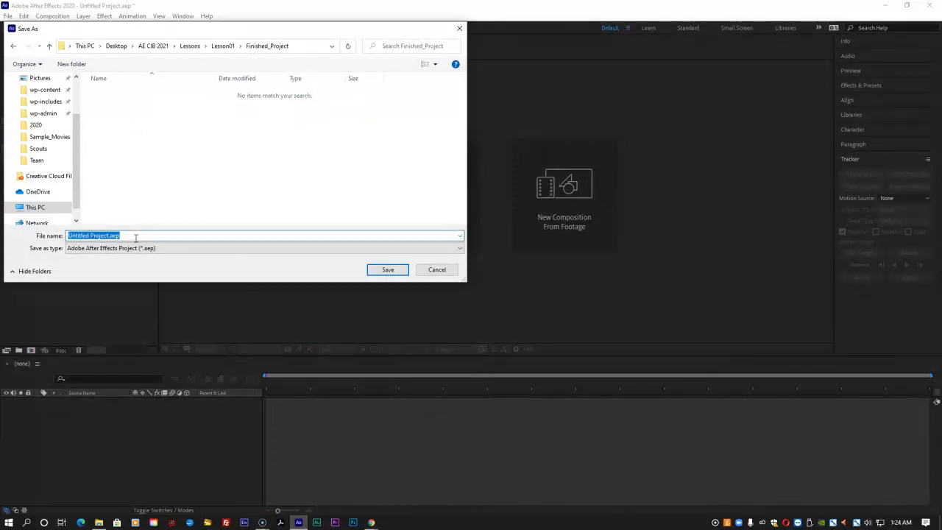
pyautogui.write('Lesson')
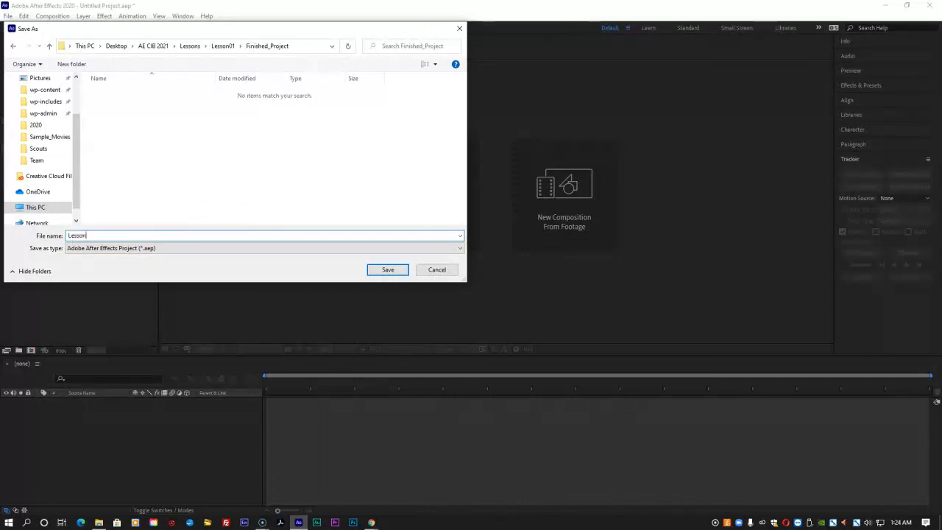
pyautogui.write('01_')
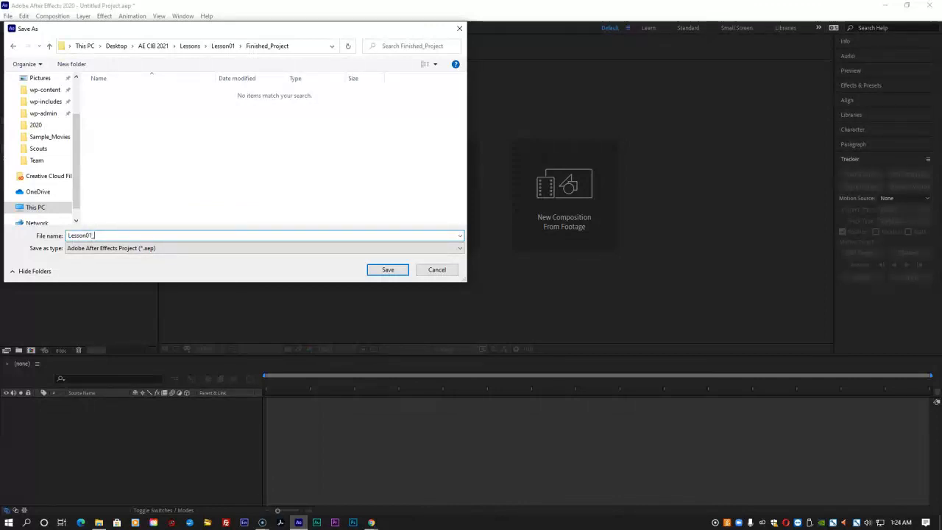
pyautogui.write('Finished.aep')
pyautogui.click(381, 271)
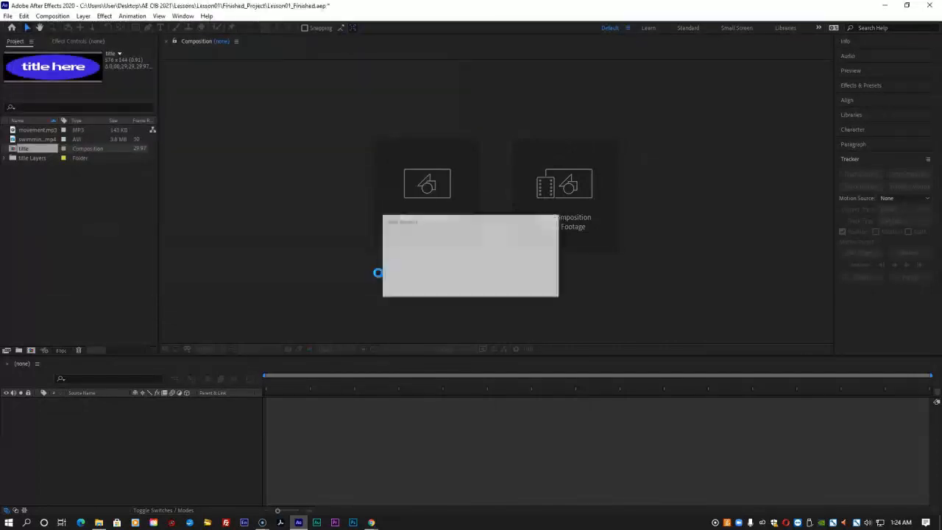